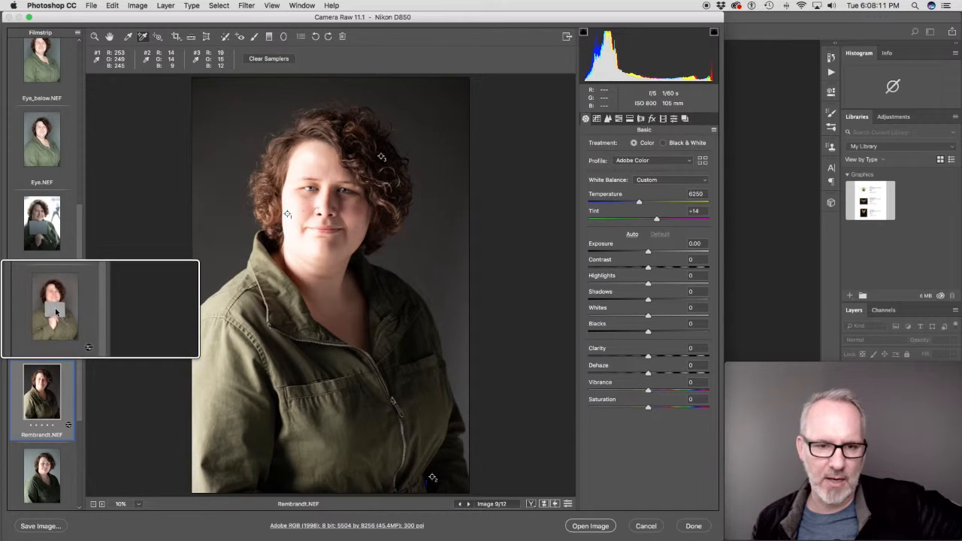
Step: Try the Rembrandt portrait's Highlights at +100, then return them to 0
drag(53, 307, 483, 265)
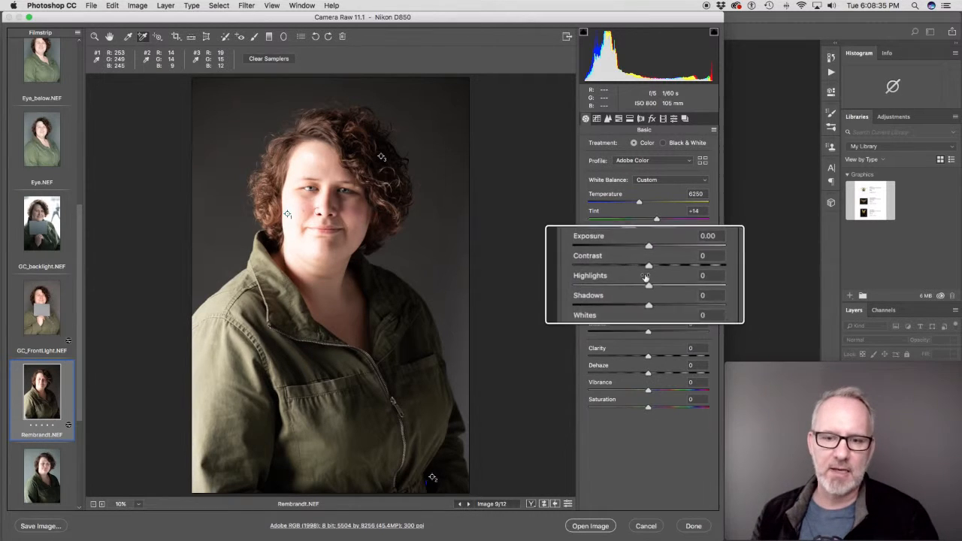
drag(648, 286, 706, 305)
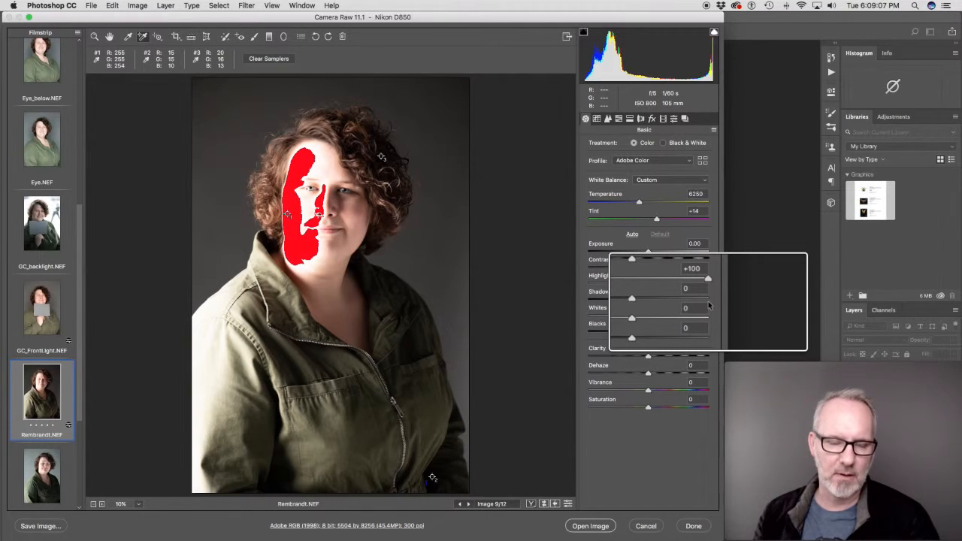
drag(708, 305, 647, 305)
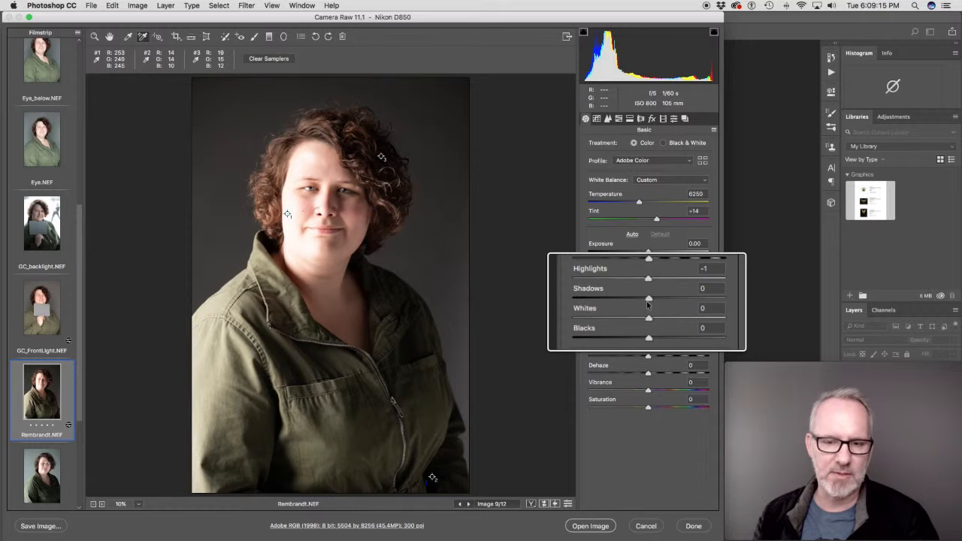
drag(647, 304, 648, 303)
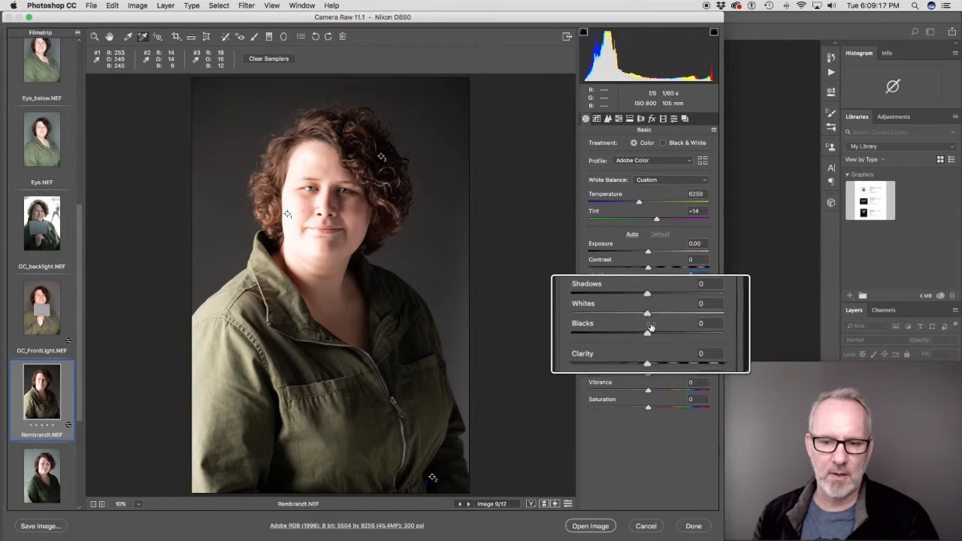
Step: Try the portrait's Shadows at -100 together with Highlights at +100
click(649, 305)
drag(649, 305, 559, 315)
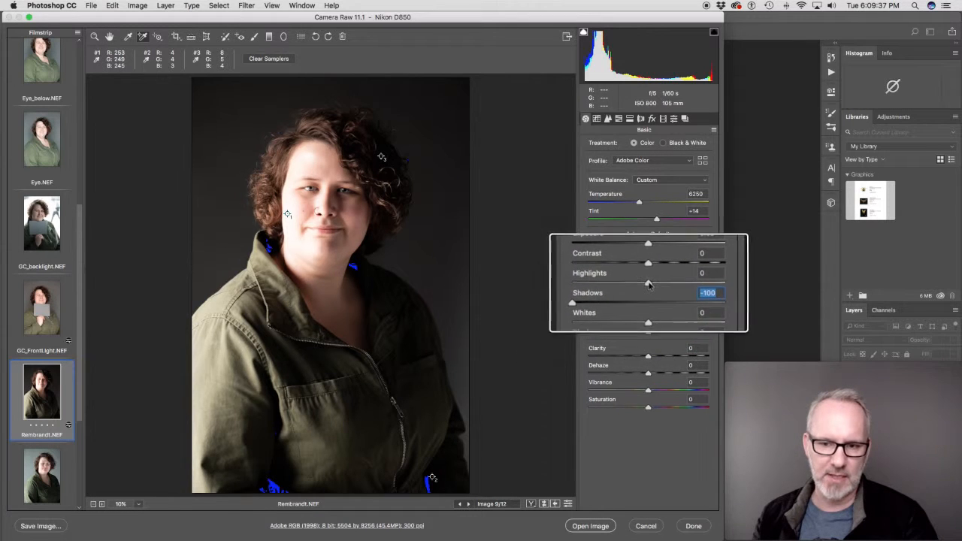
drag(648, 284, 726, 283)
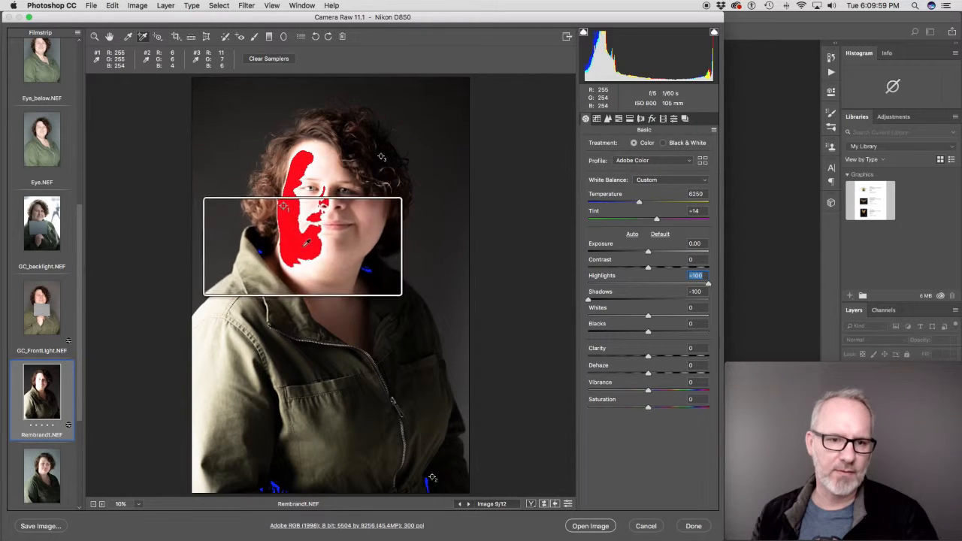
Step: Switch the highlight clipping warning off and on to compare the overexposed areas, then reset Highlights to 0
click(714, 42)
click(714, 42)
click(714, 42)
click(713, 42)
click(713, 42)
click(714, 43)
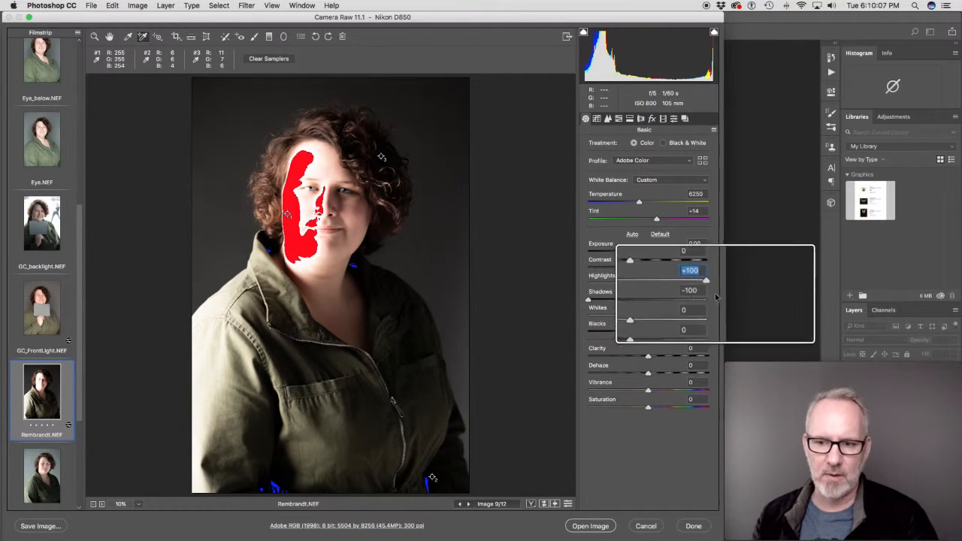
drag(707, 284, 648, 284)
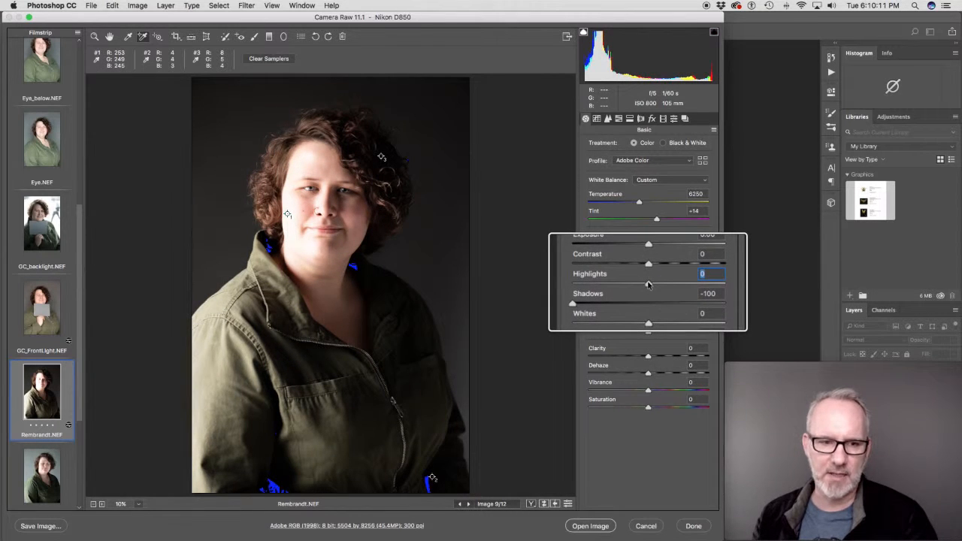
Step: Balance the portrait's tones with Highlights at -26, Whites at -23 and Shadows at +38
drag(648, 284, 643, 284)
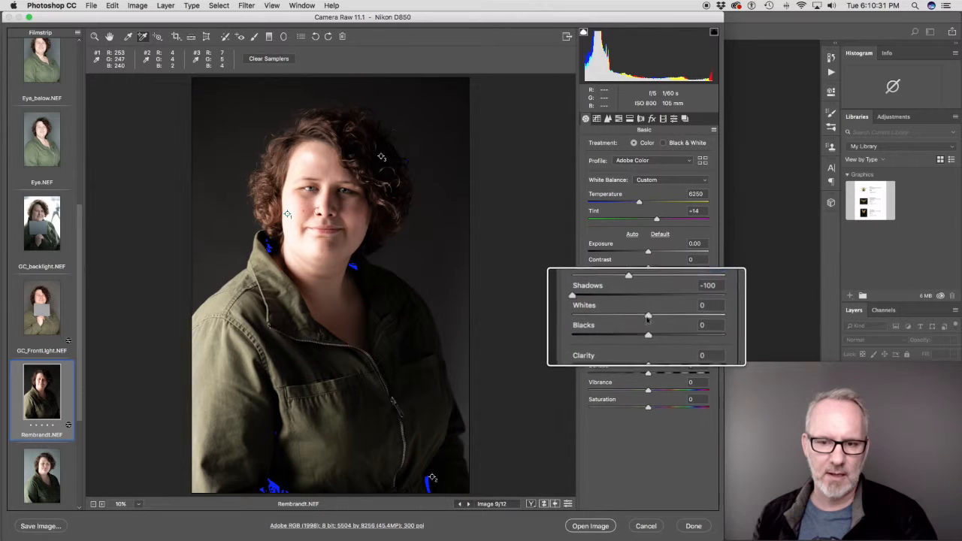
drag(647, 318, 633, 319)
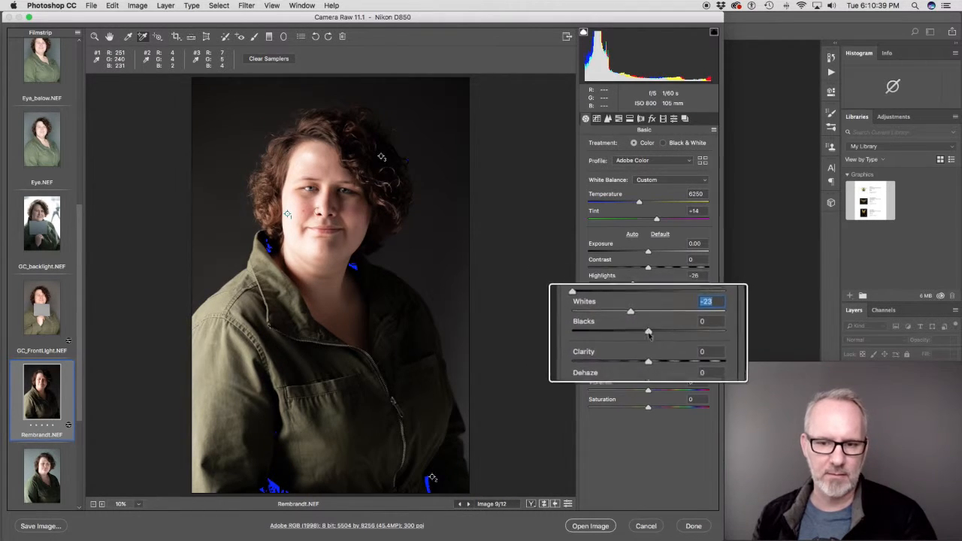
drag(587, 299, 670, 299)
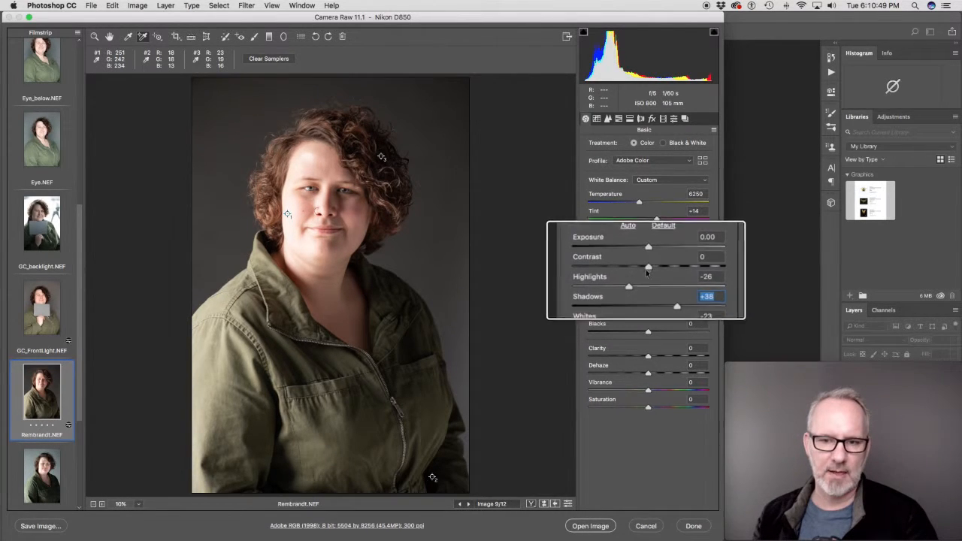
Step: Soften the portrait's tonal range with Contrast at -10, Blacks at +32, Exposure at +0.15 and Highlights at -30
drag(647, 269, 643, 268)
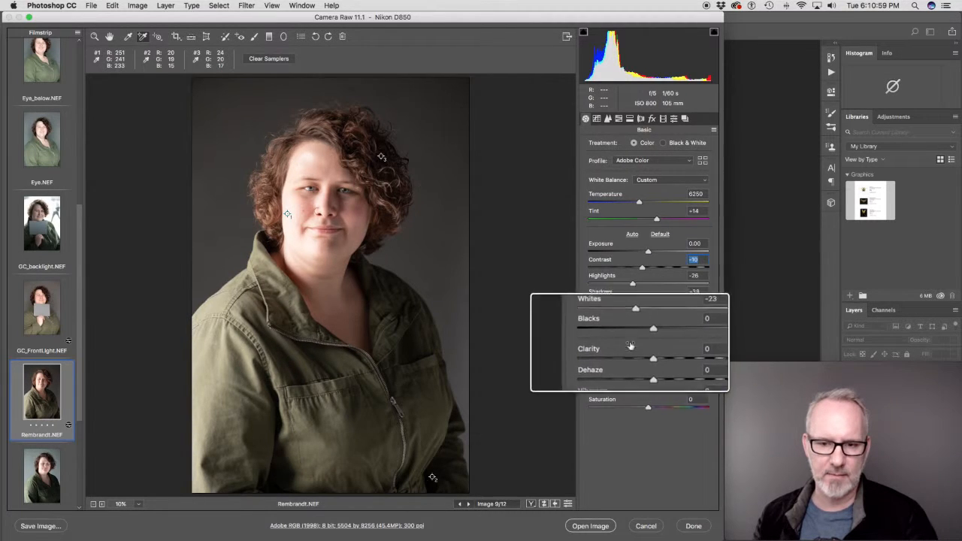
drag(649, 332, 667, 332)
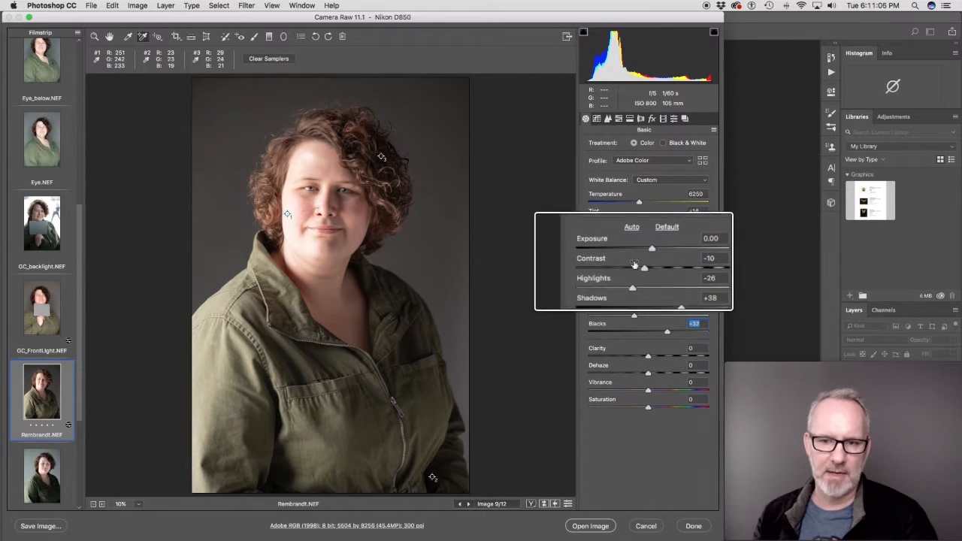
drag(649, 253, 650, 253)
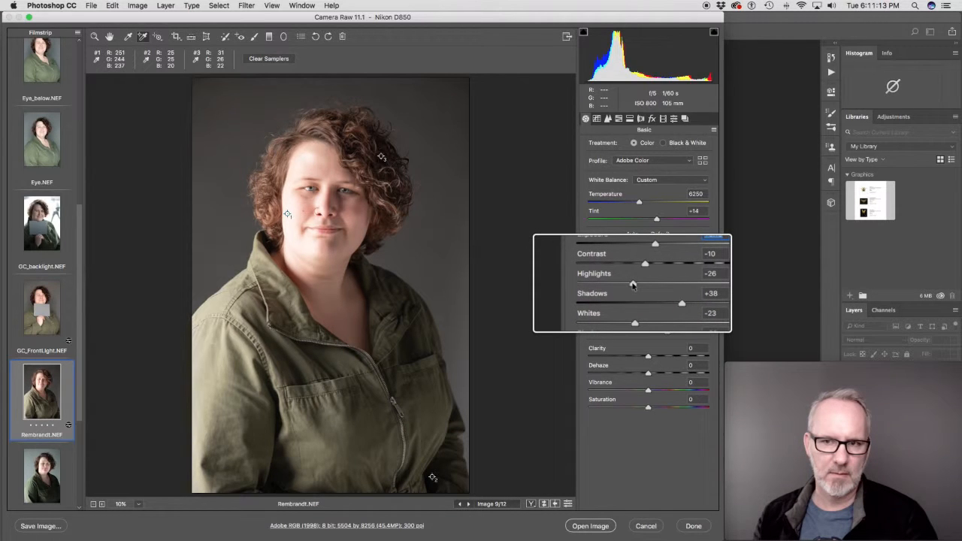
drag(632, 284, 630, 285)
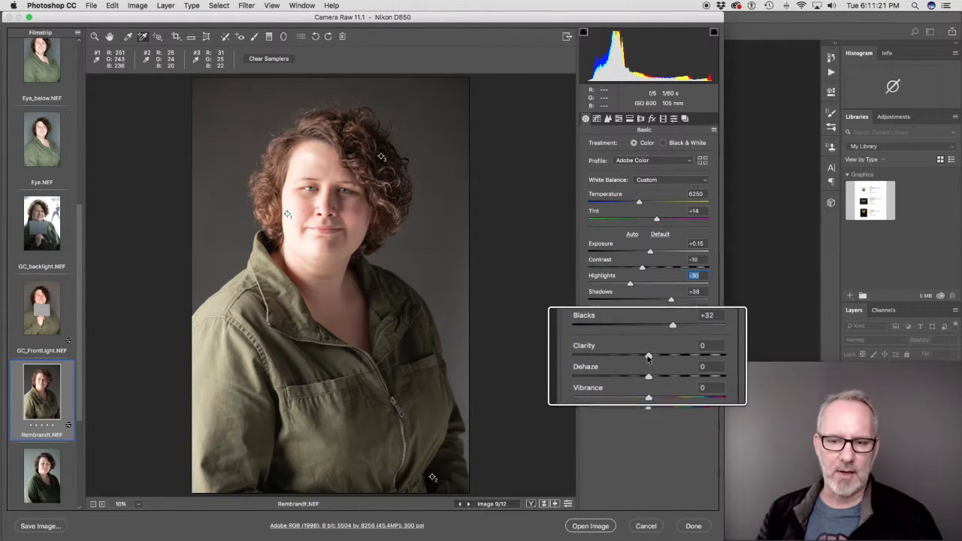
Step: Try Clarity at -100 and +100 before setting it to +12, and set Vibrance to +29
mouse_move(648, 357)
mouse_down()
mouse_move(571, 358)
mouse_move(710, 360)
mouse_move(663, 359)
mouse_up()
drag(593, 356, 582, 373)
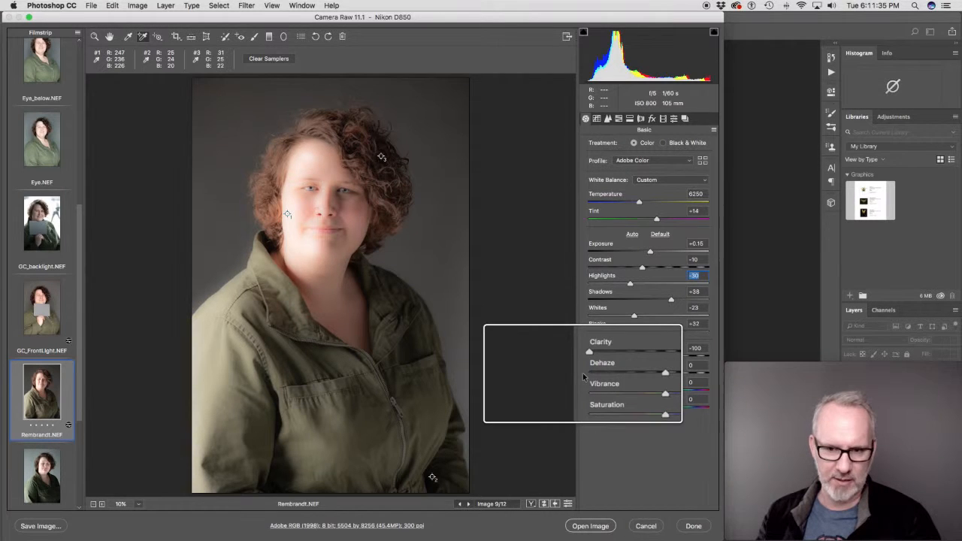
drag(583, 377, 720, 375)
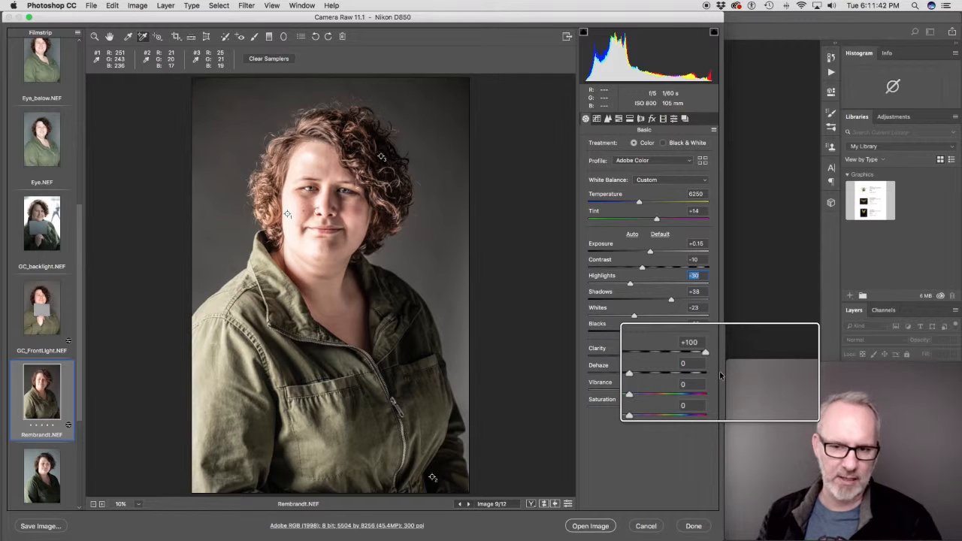
drag(720, 375, 654, 371)
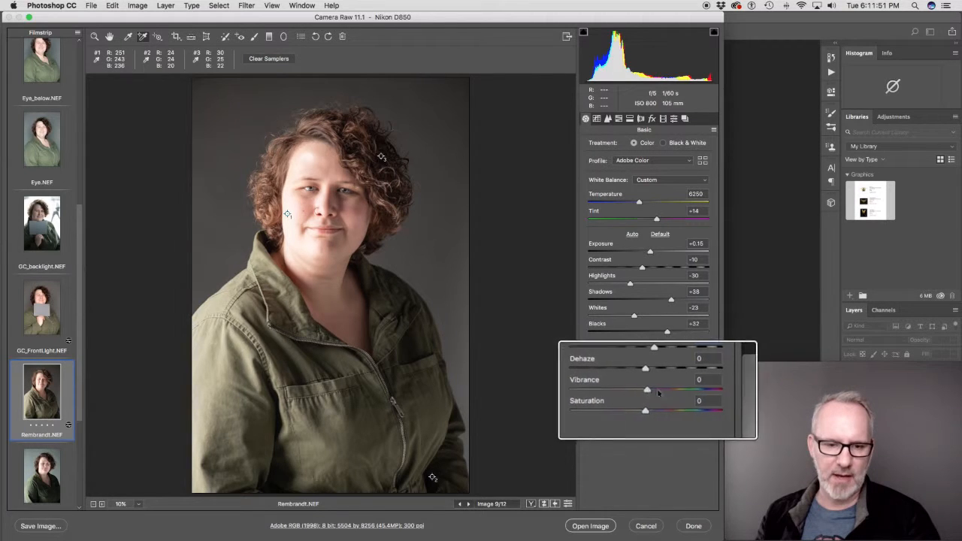
mouse_move(657, 392)
mouse_down()
mouse_move(674, 396)
mouse_move(666, 393)
mouse_up()
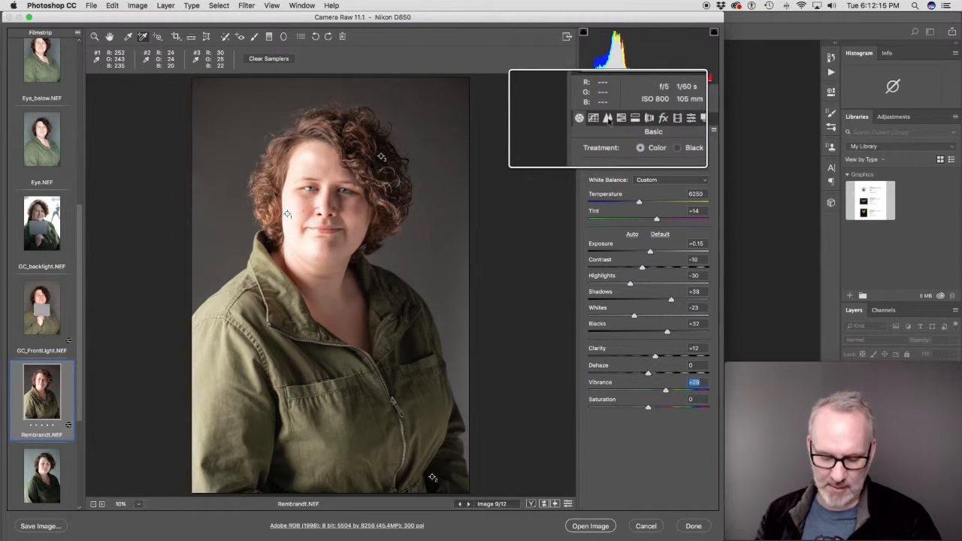
Step: Set the sharpening Amount to 100 and increase its Radius, then return to the Basic adjustments
click(608, 119)
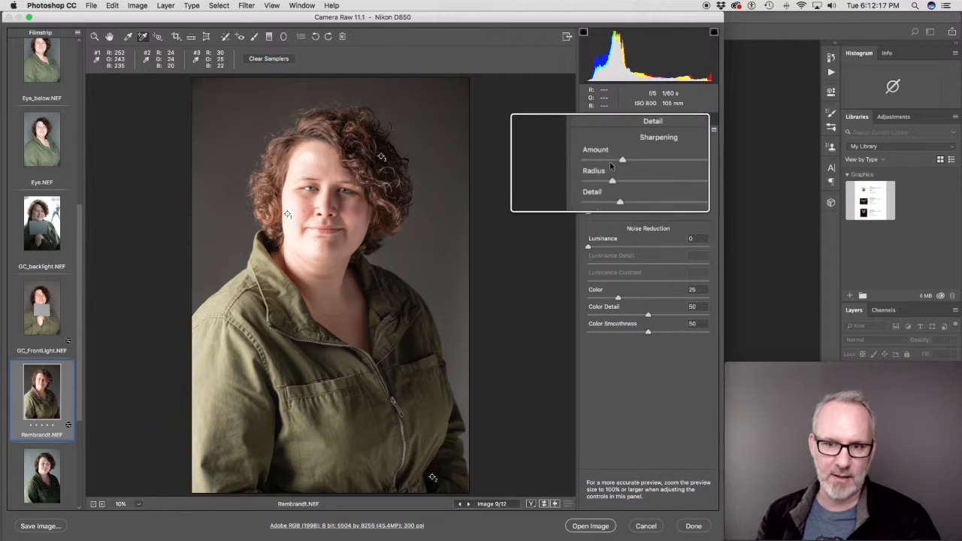
drag(622, 161, 671, 164)
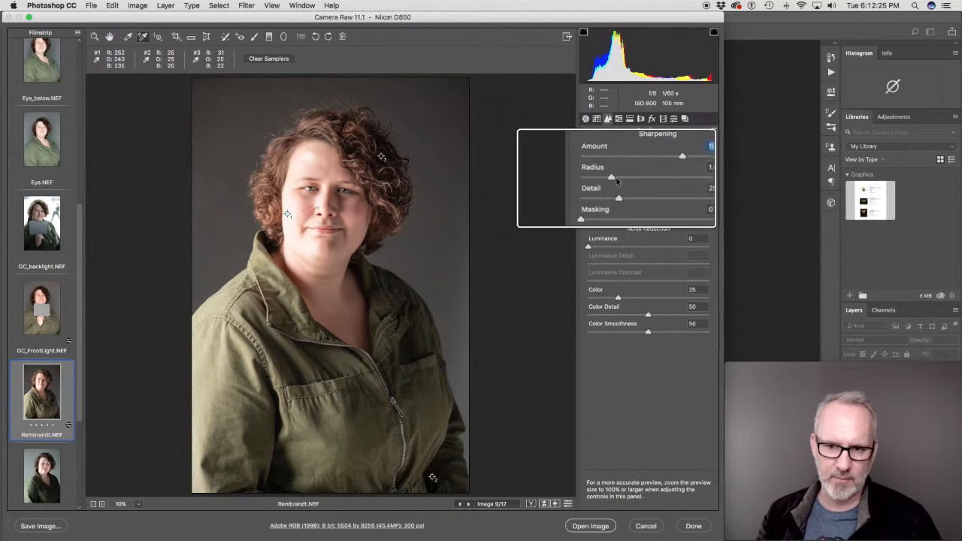
drag(611, 179, 648, 179)
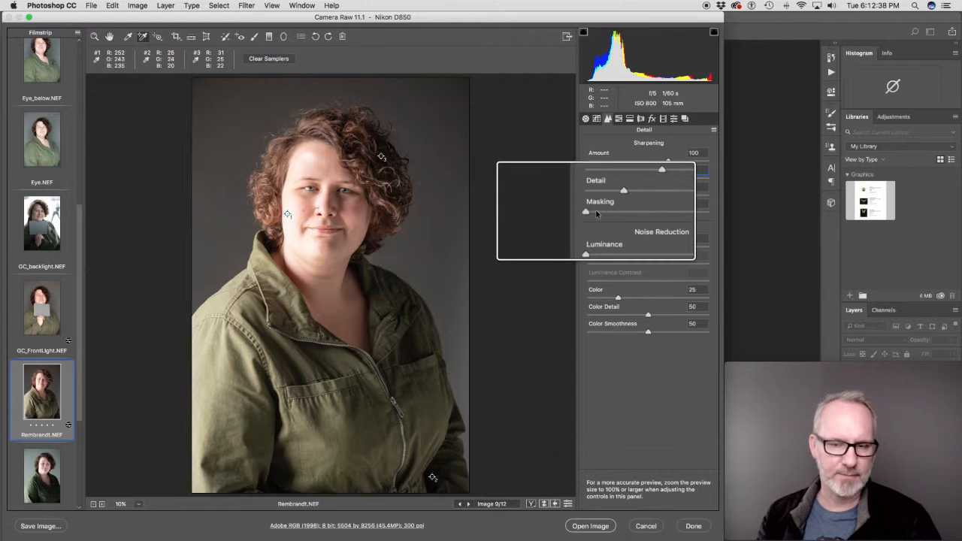
click(585, 119)
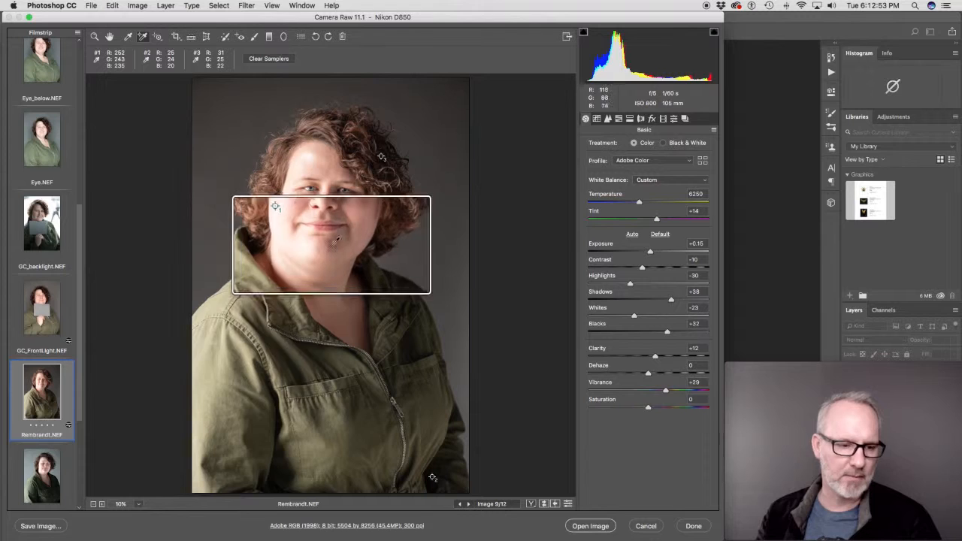
Step: Save the portrait as a PSD in the OCAD_Portrait_WB folder, using Adobe RGB (1998), 8 Bits/Channel and 300 pixels/inch
click(60, 524)
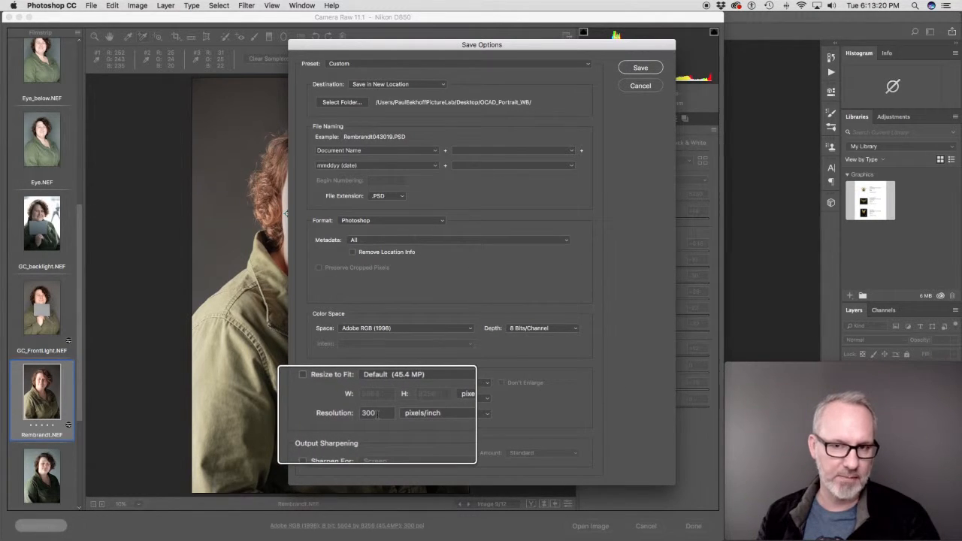
click(640, 68)
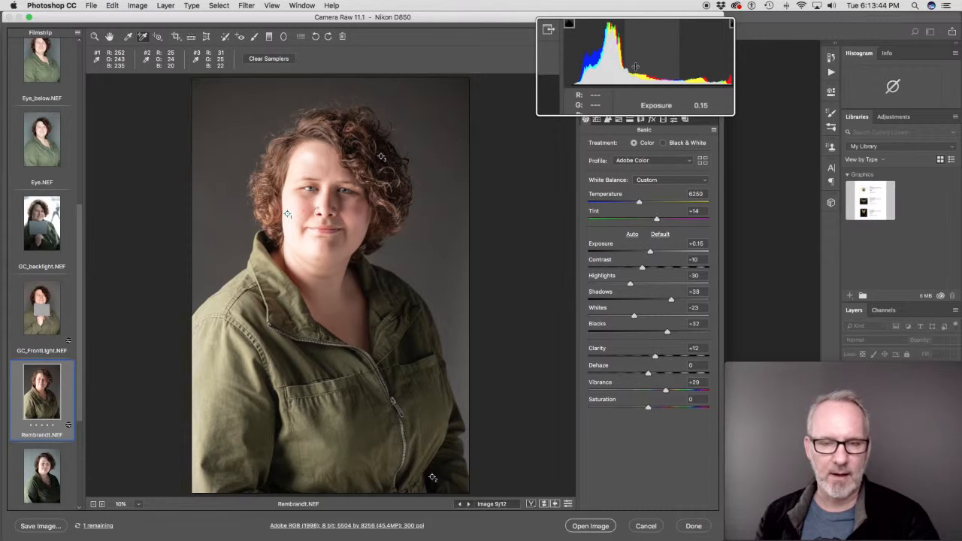